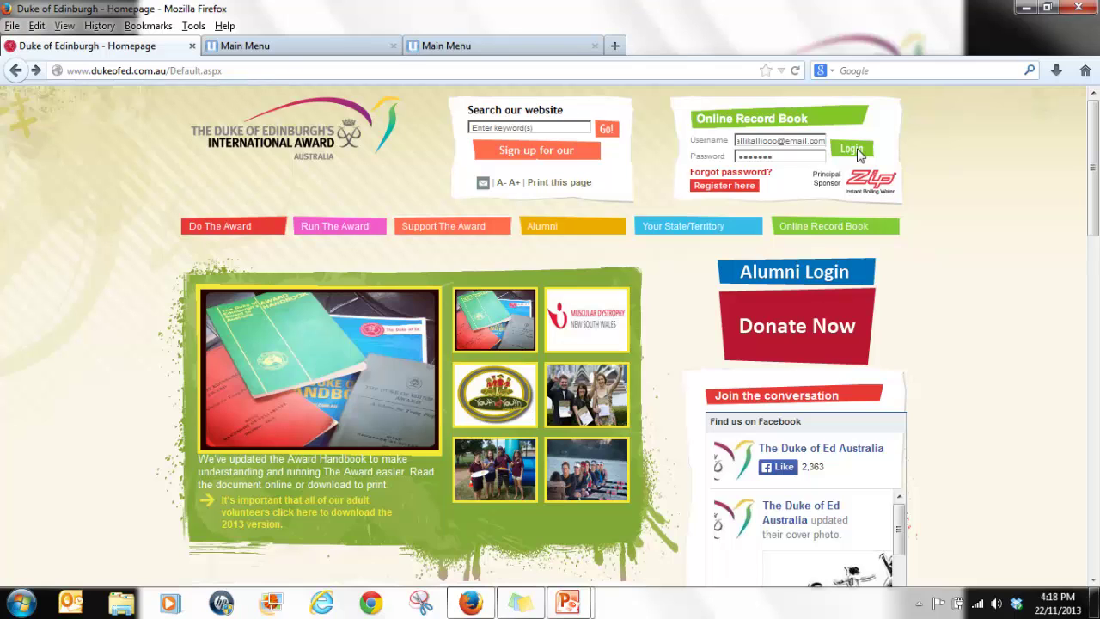
- Log in to the Online Record Book and open the Participant Registration Assessment List
left_click(852, 150)
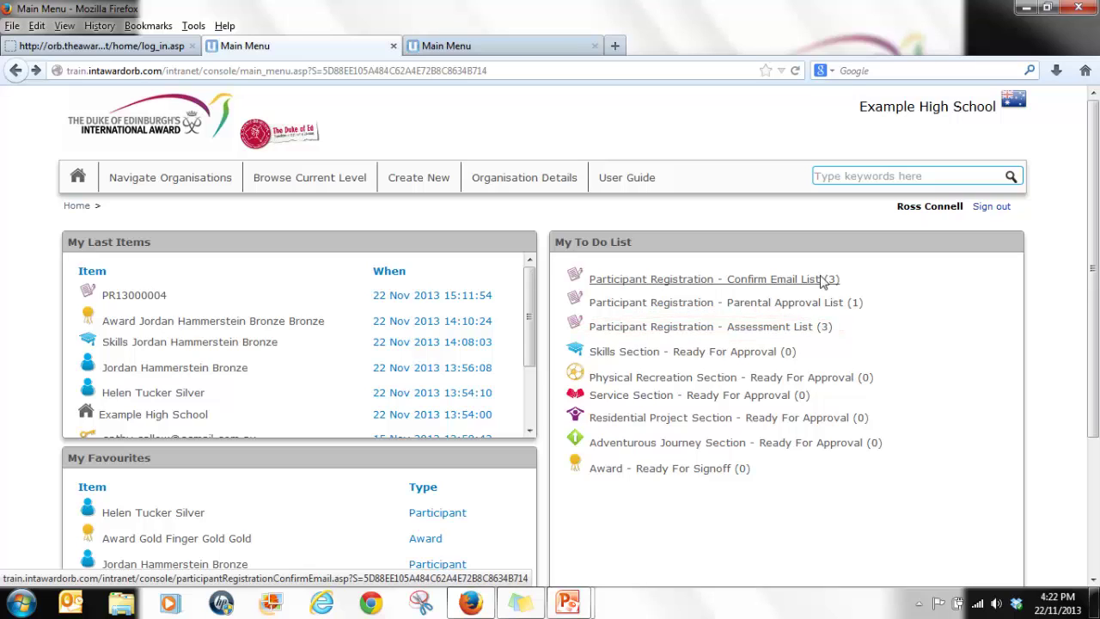
left_click(820, 327)
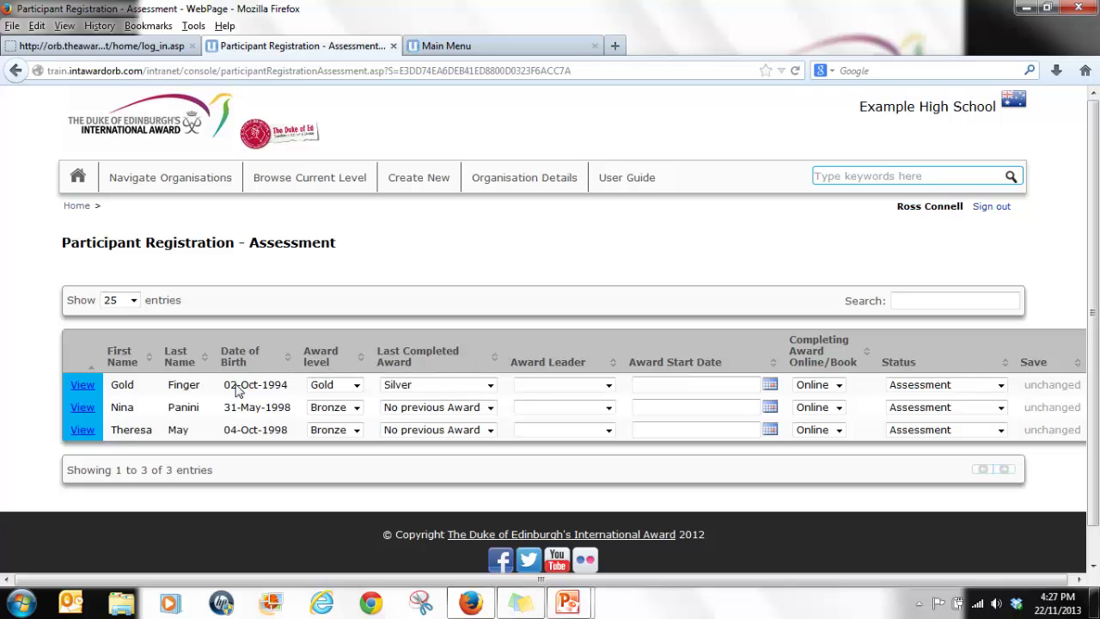
- Sort the assessment list by last name, followed by last completed award
left_click(204, 353)
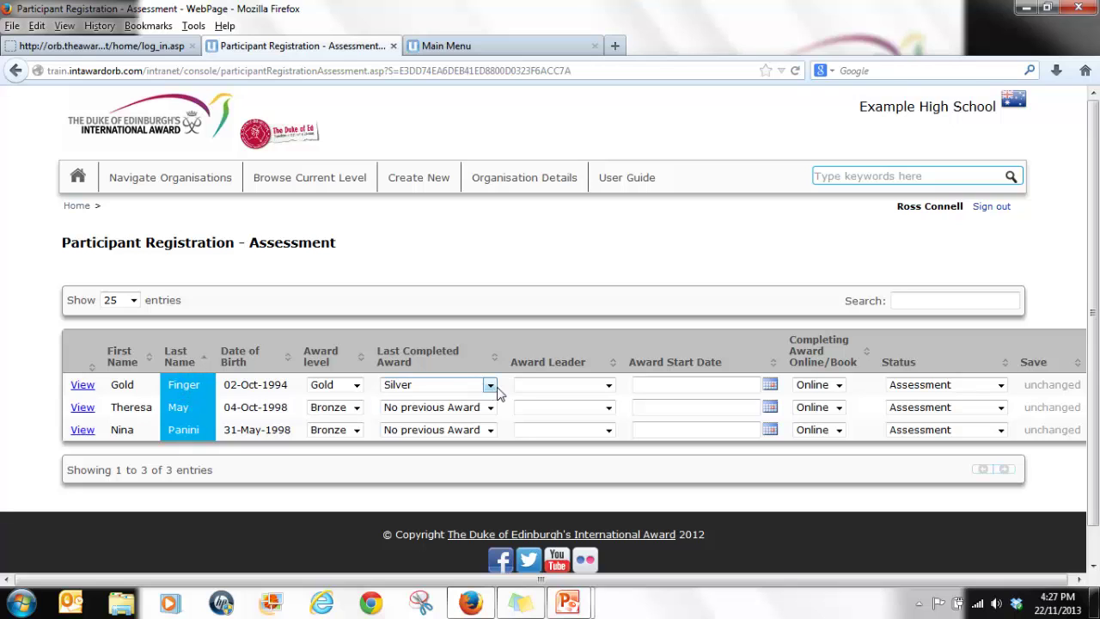
left_click(493, 356)
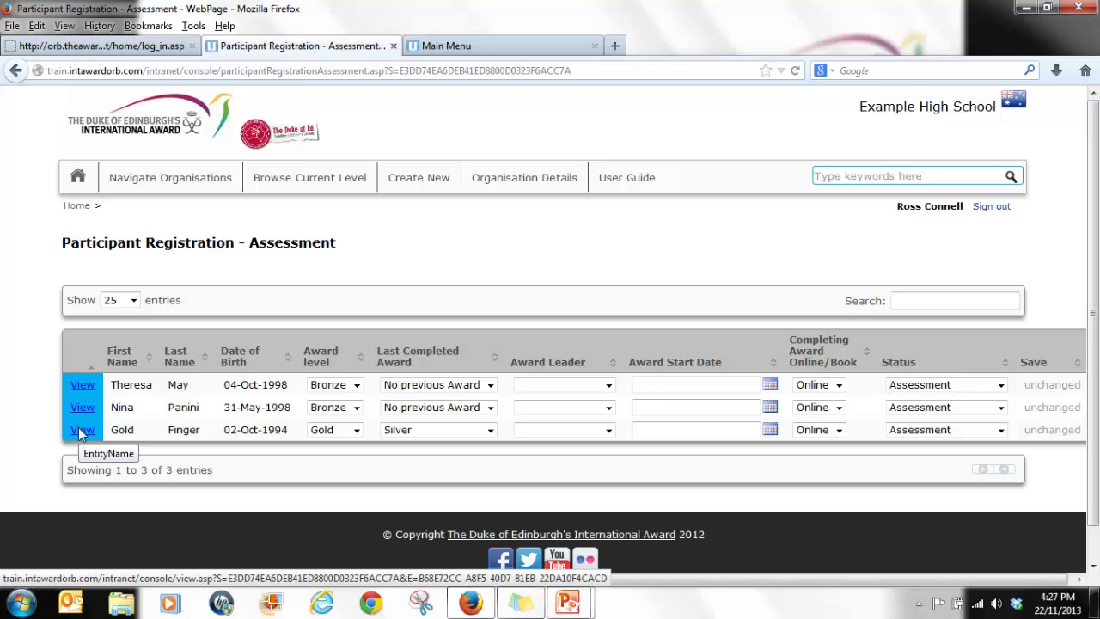
- Set the award level of the participant in the first row to Silver and the last completed award to Bronze
left_click(356, 386)
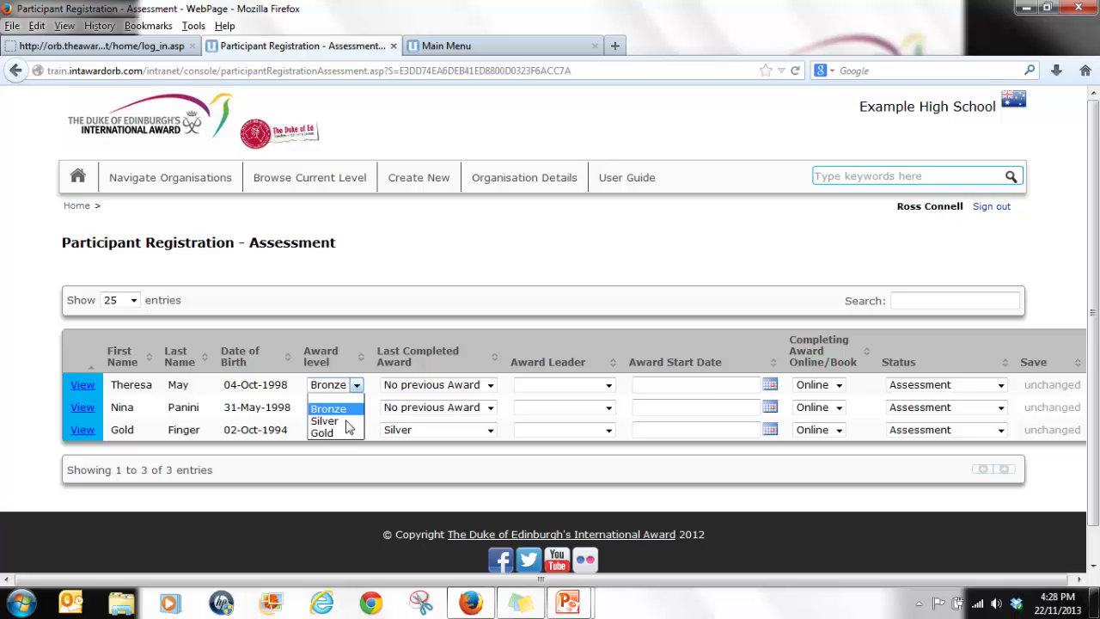
left_click(342, 421)
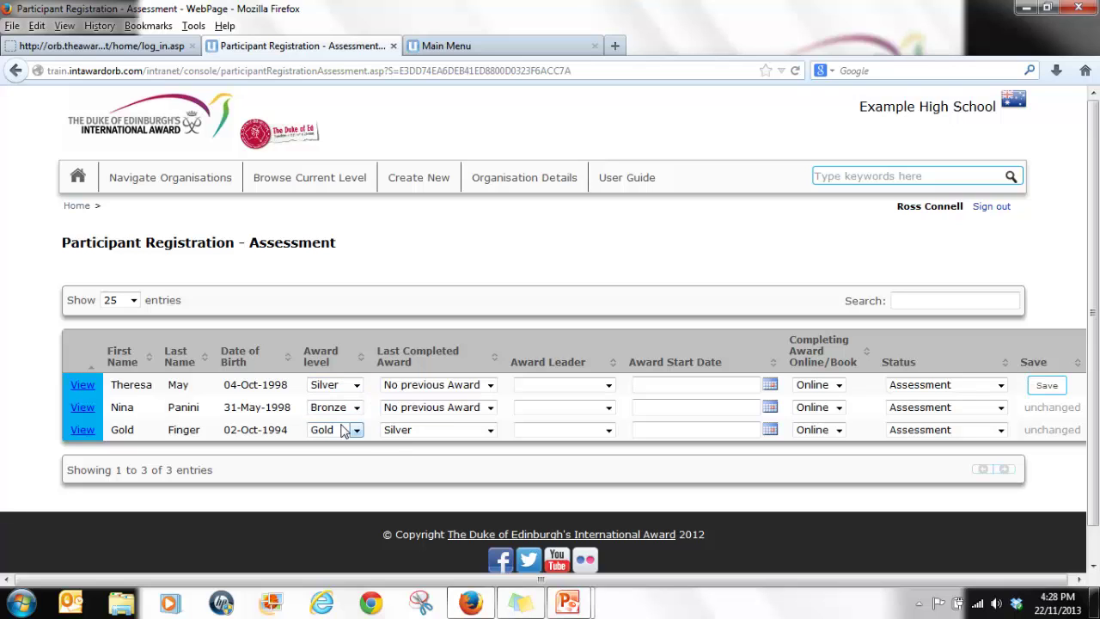
left_click(419, 388)
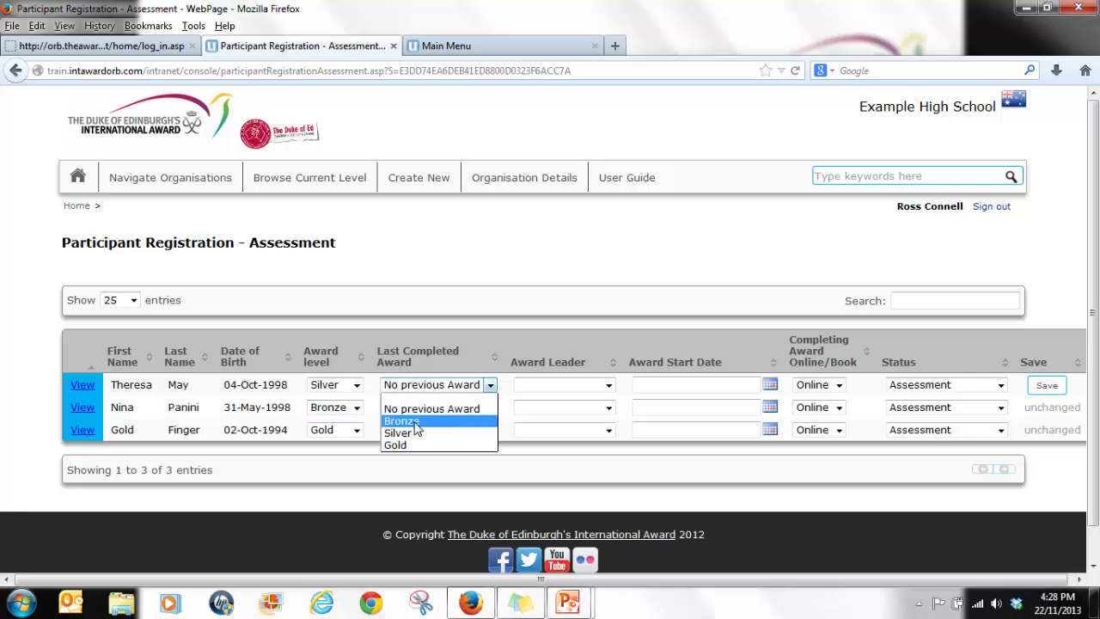
left_click(415, 422)
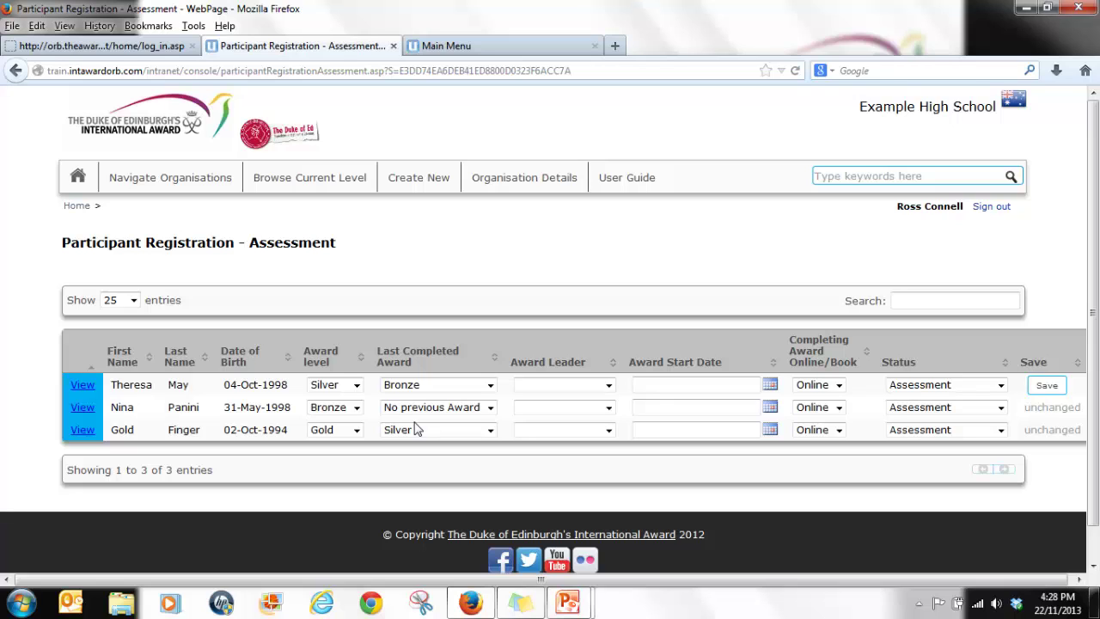
- Assign the first available award leader to the Silver-level participant, set the award start date to 06-Nov-2013, and save the row
left_click(572, 386)
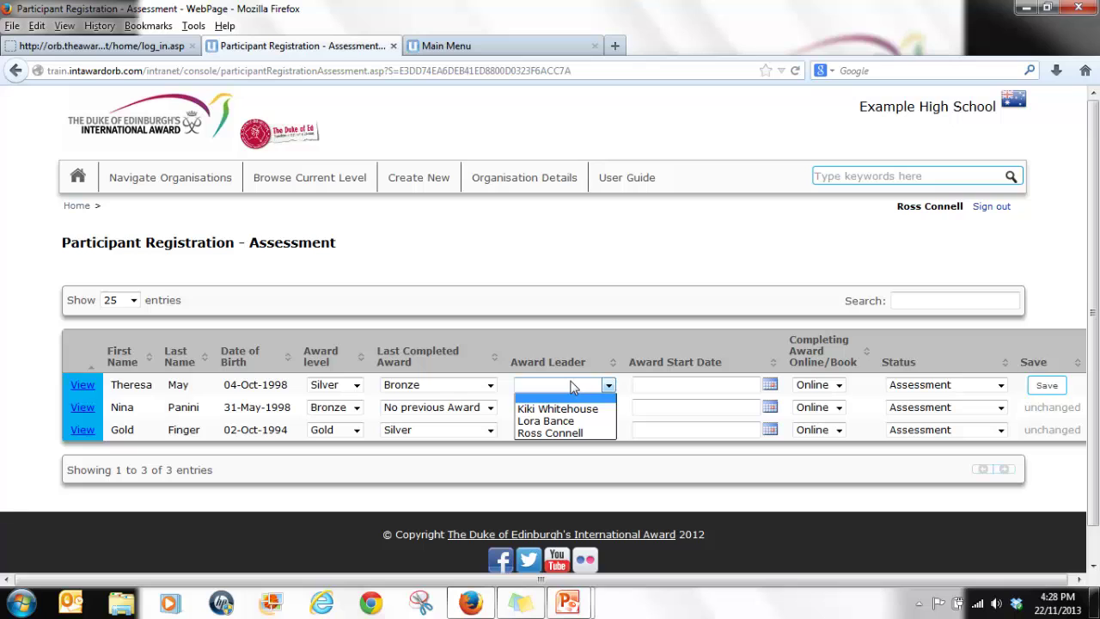
left_click(558, 409)
left_click(606, 407)
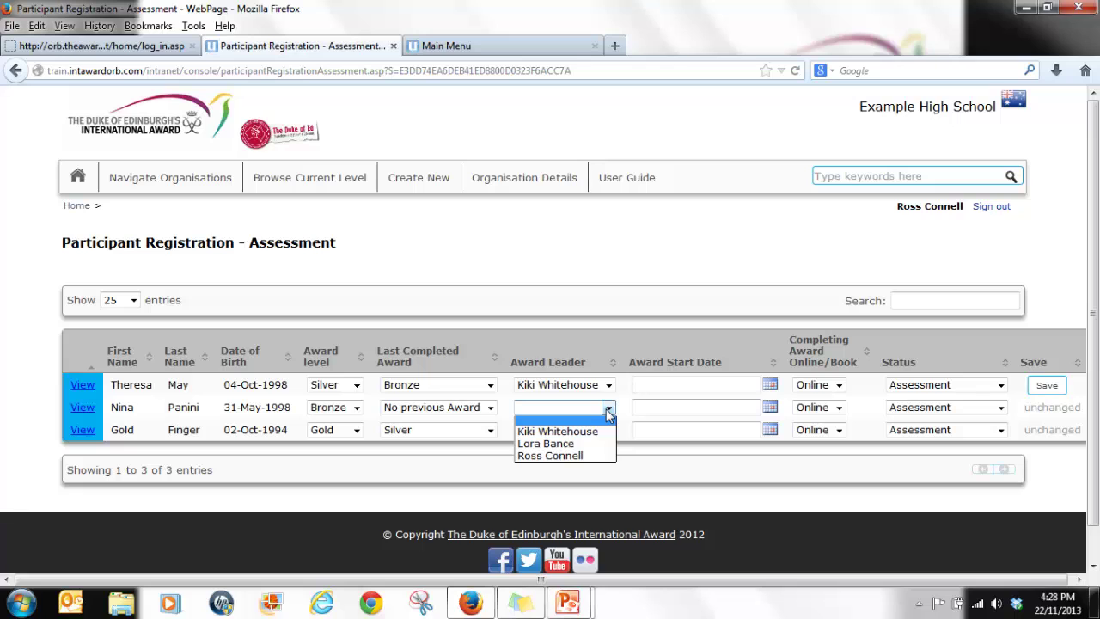
left_click(606, 408)
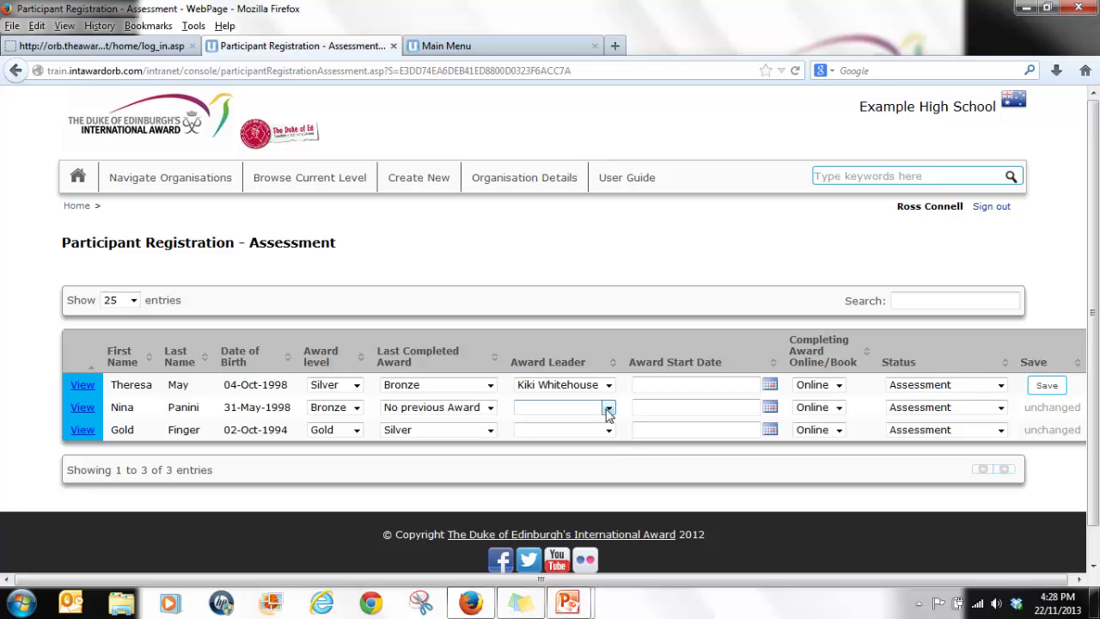
left_click(770, 386)
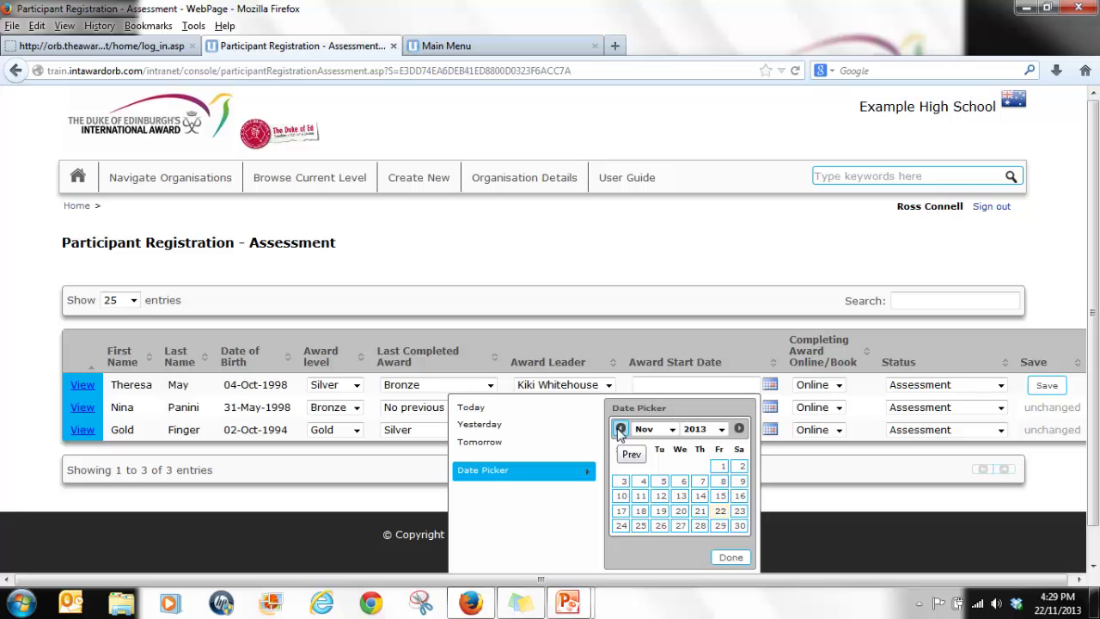
left_click(680, 482)
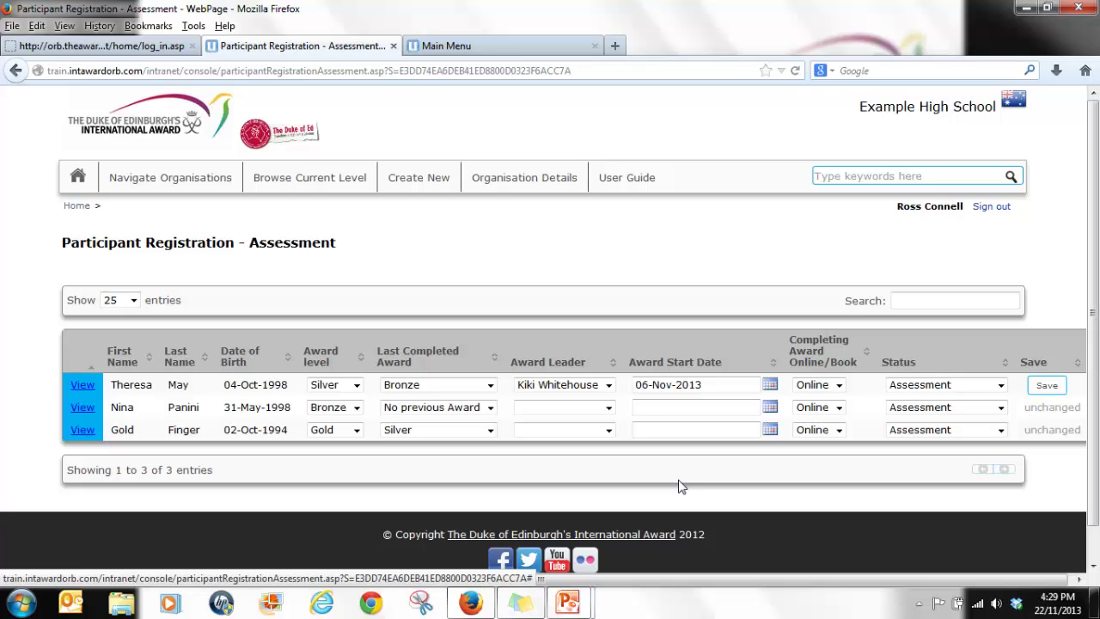
left_click(1048, 387)
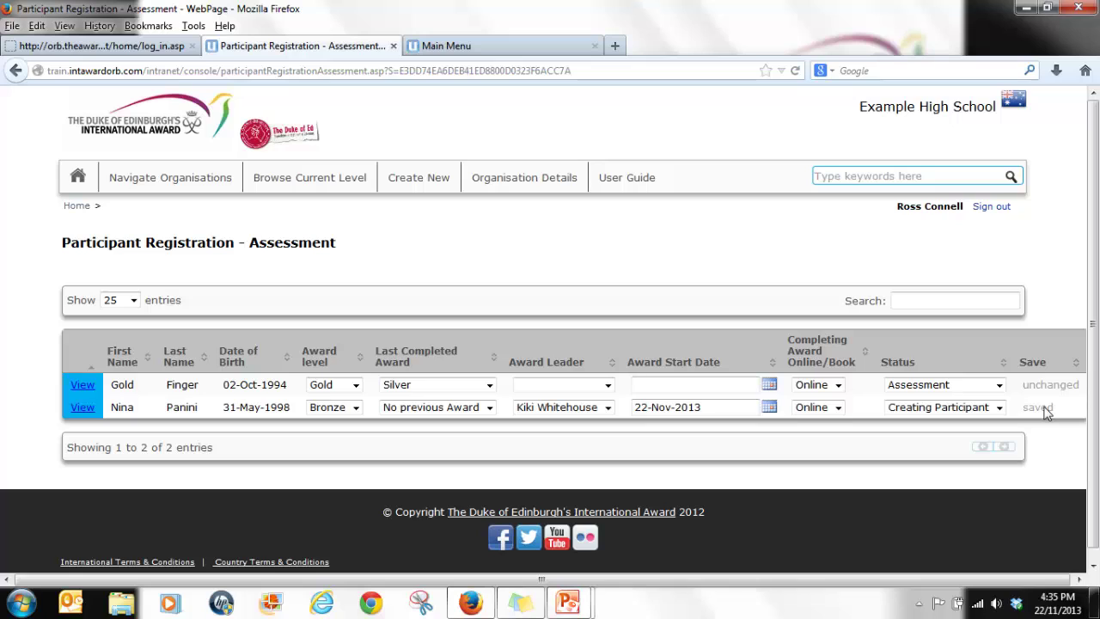
- Look through the status options for the Gold-level participant and return to the home page
left_click(999, 385)
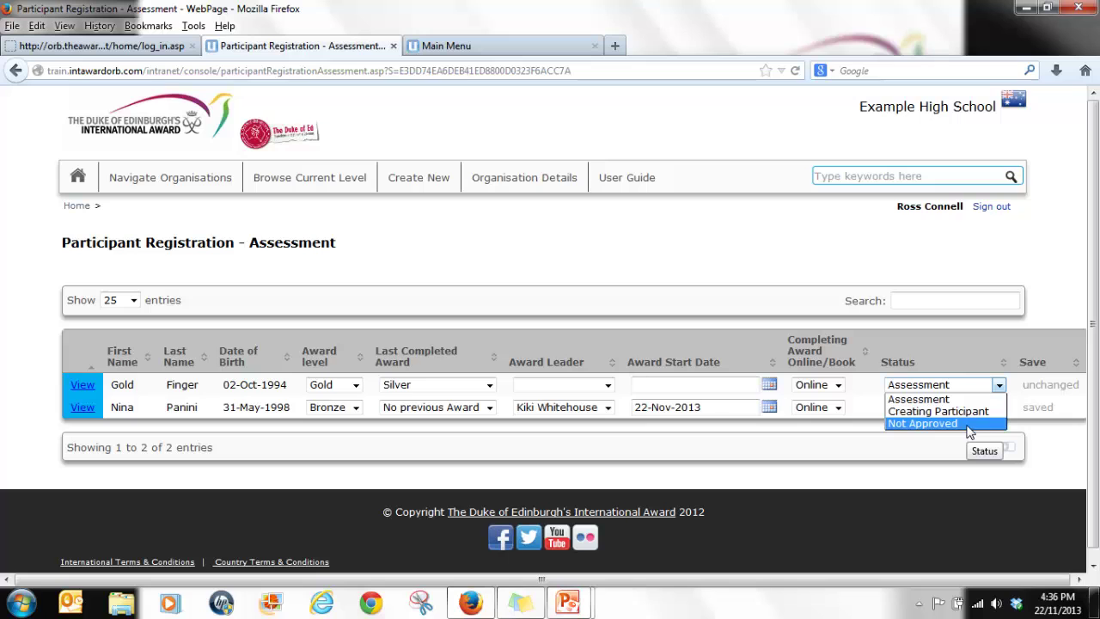
left_click(78, 176)
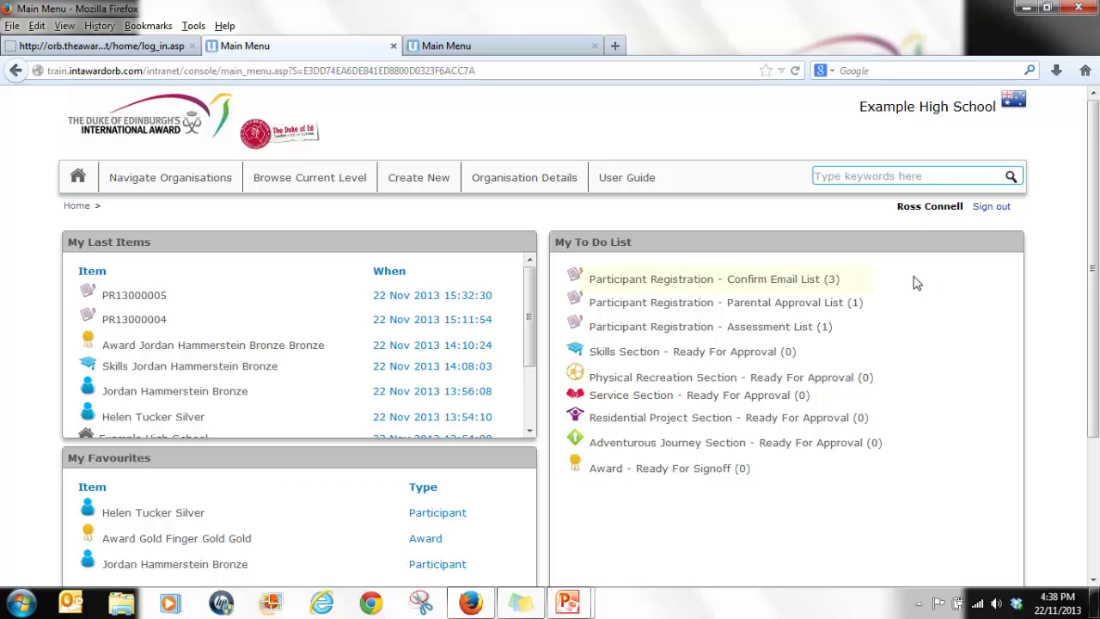
- Open the Confirm Email List and change the Gold-level participant's email domain from its current provider to hotmail
left_click(801, 286)
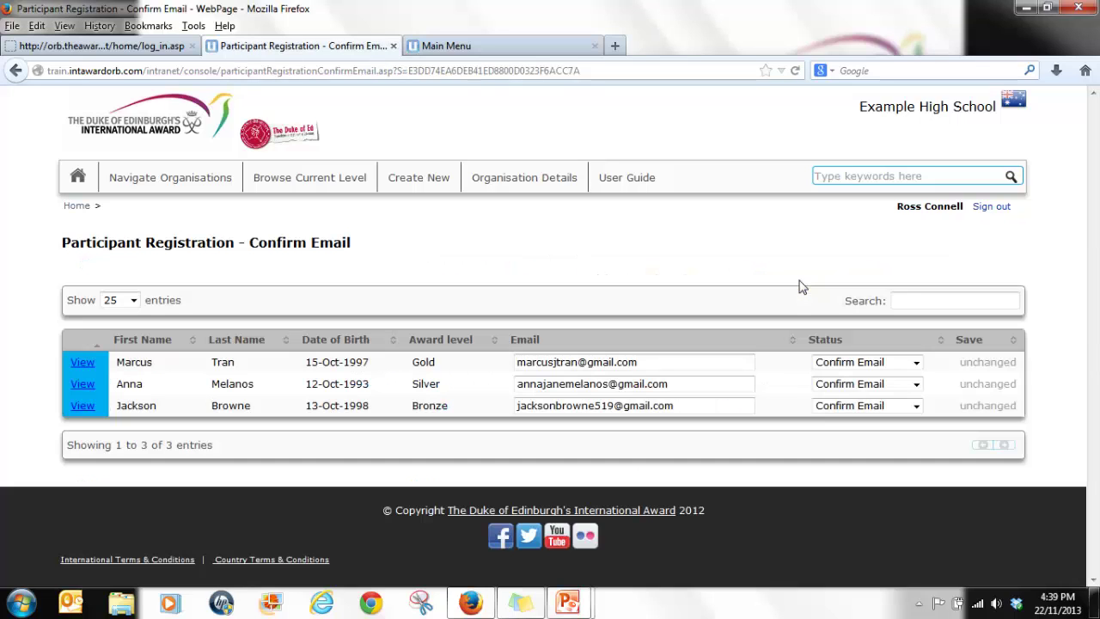
left_click(655, 365)
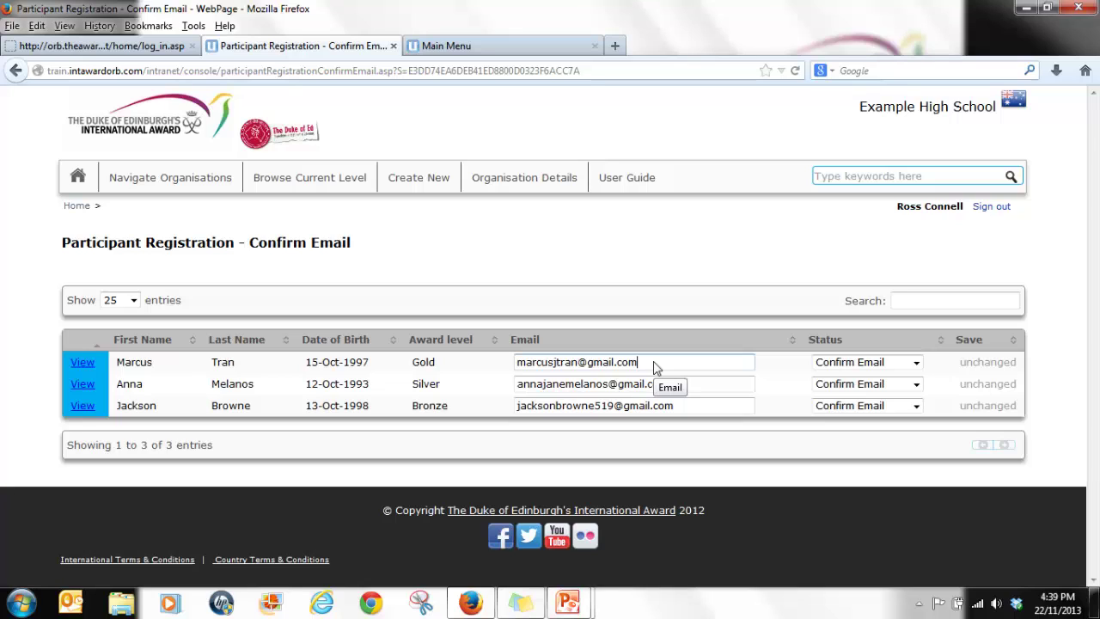
left_click_drag(653, 364, 630, 366)
key("Left")
key("Left")
key("ctrl+shift+Left")
type("hotmail")
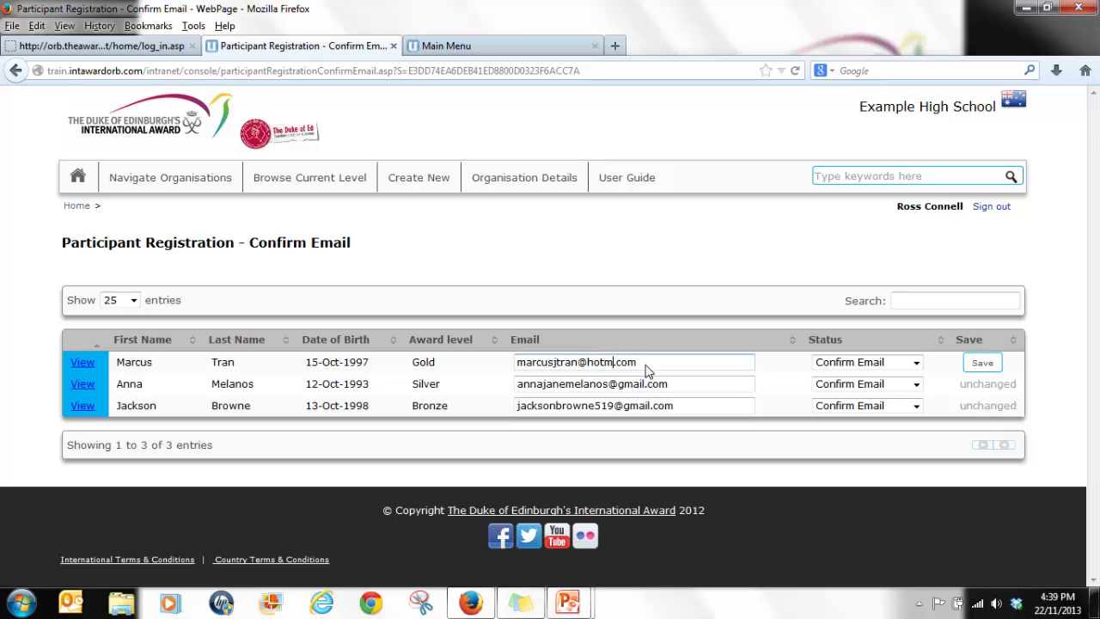
- Set the Gold-level participant's status to Parental Approval and save the row
left_click(891, 364)
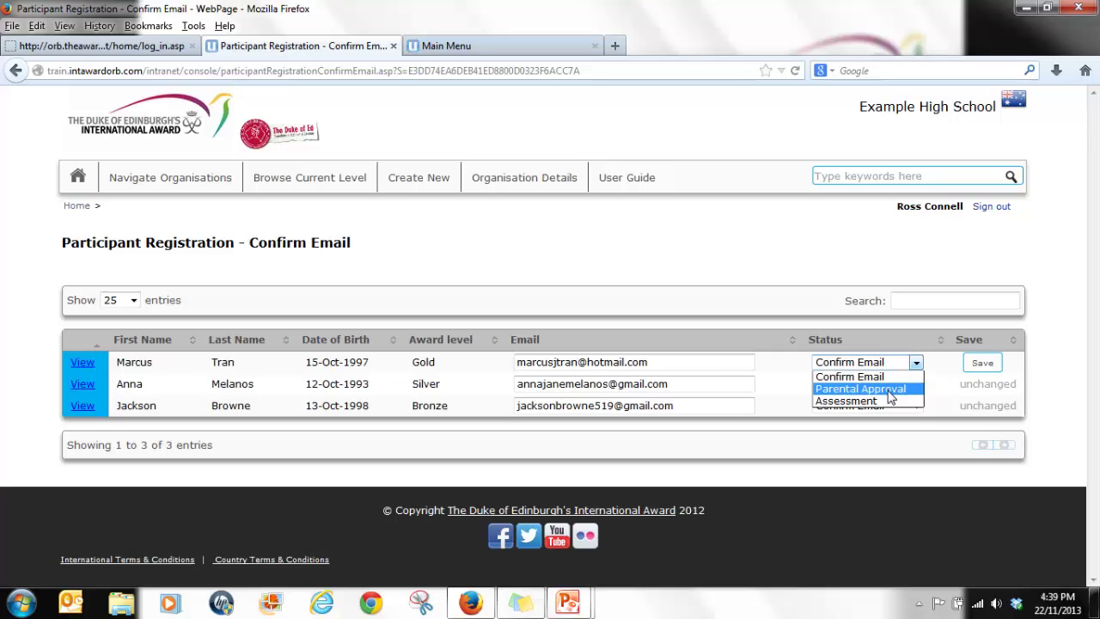
left_click(890, 390)
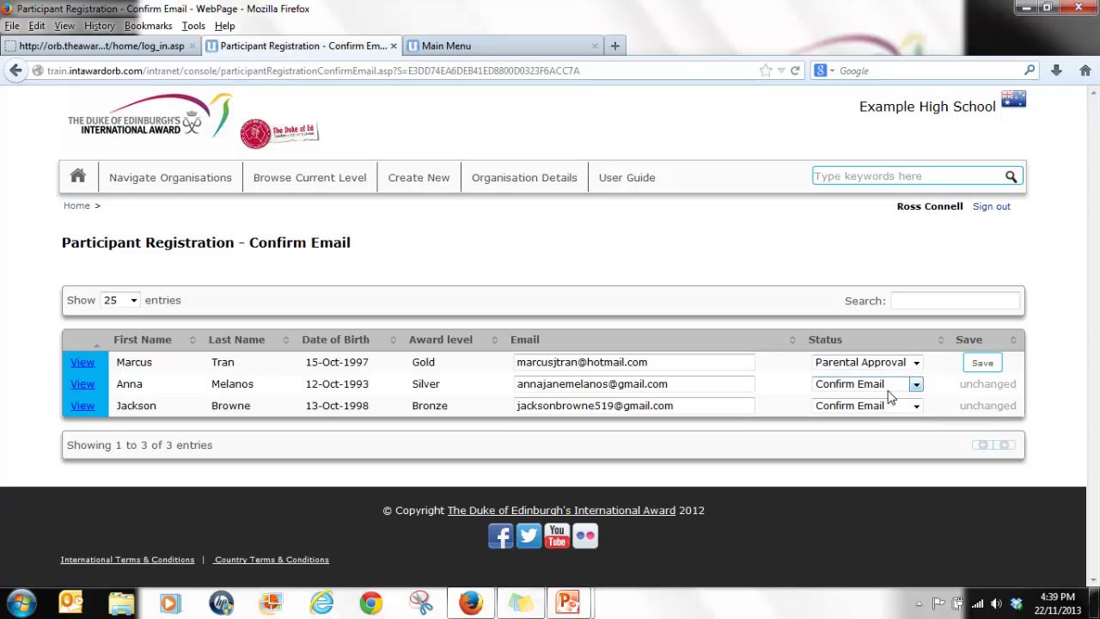
left_click(984, 363)
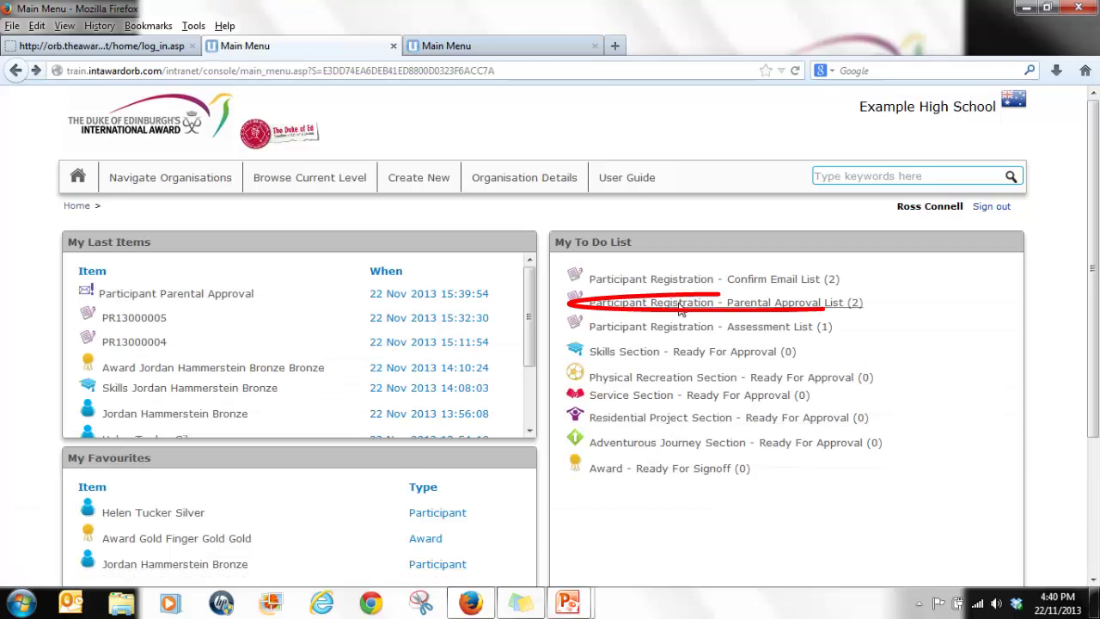
- Open the Parental Approval List and set the Gold-level participant's consent to the option that the parent/guardian has already given written consent
left_click(678, 303)
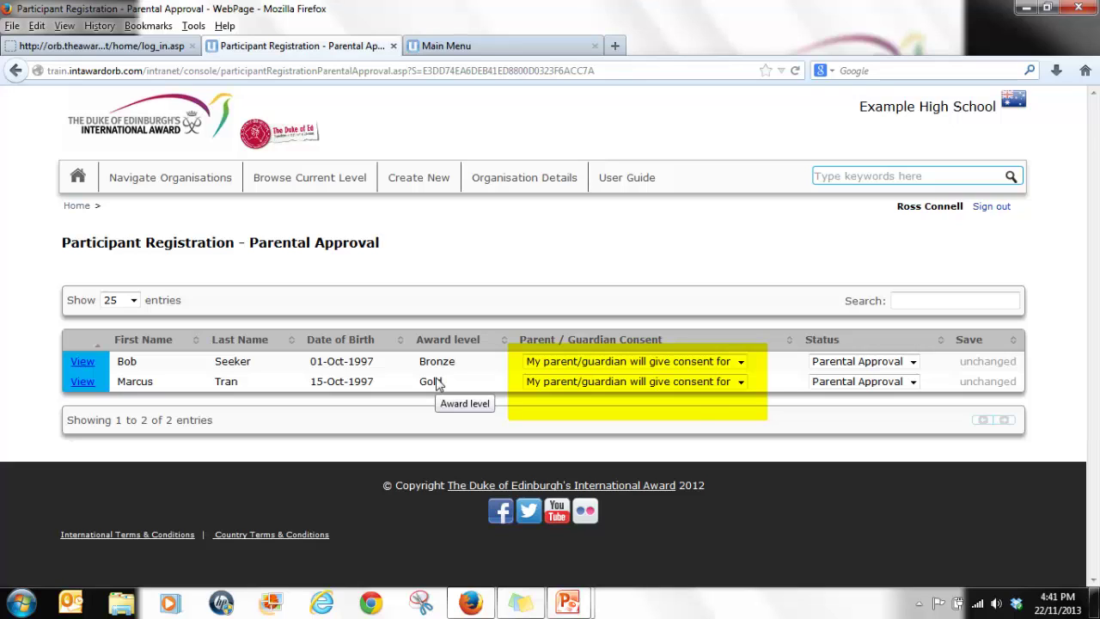
left_click(584, 382)
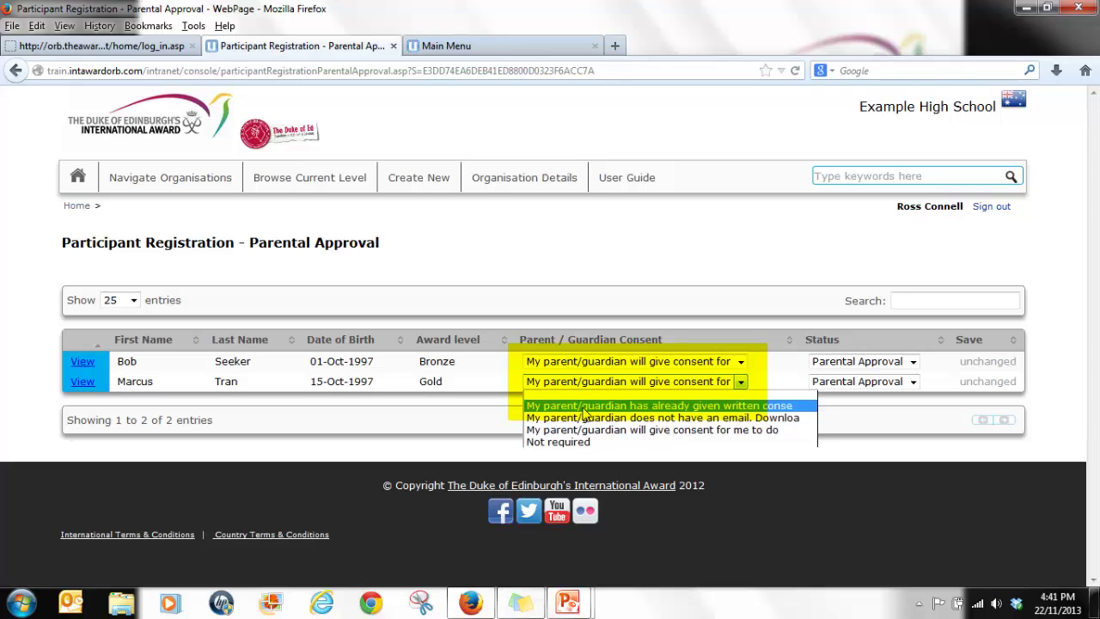
left_click(583, 405)
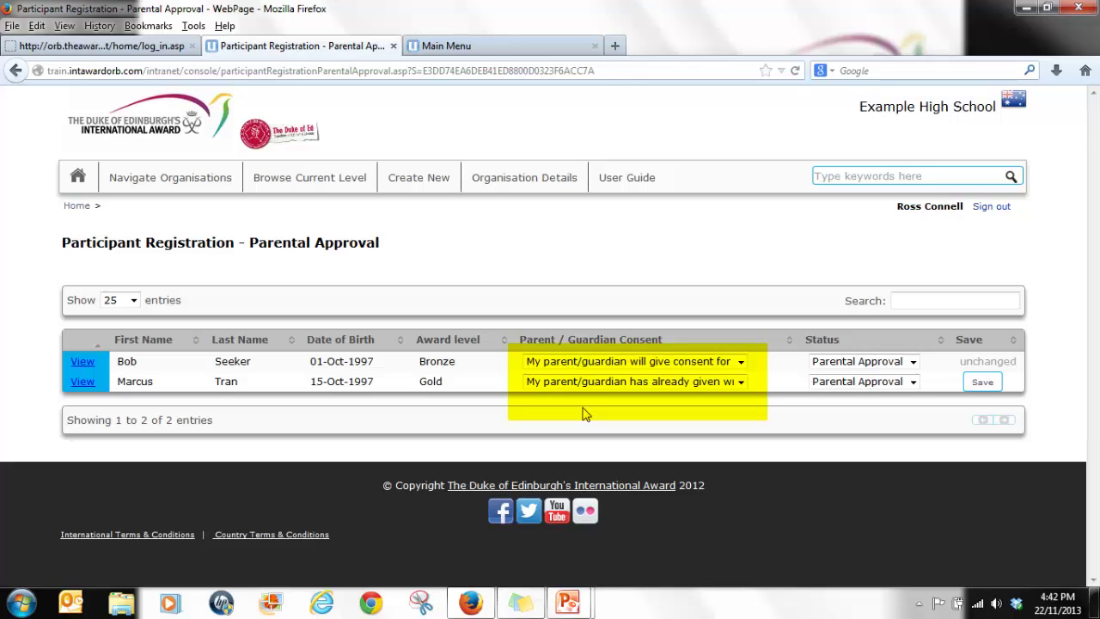
- Set the status of the Gold-level participant to Assessment and save the parental approval row
left_click(880, 381)
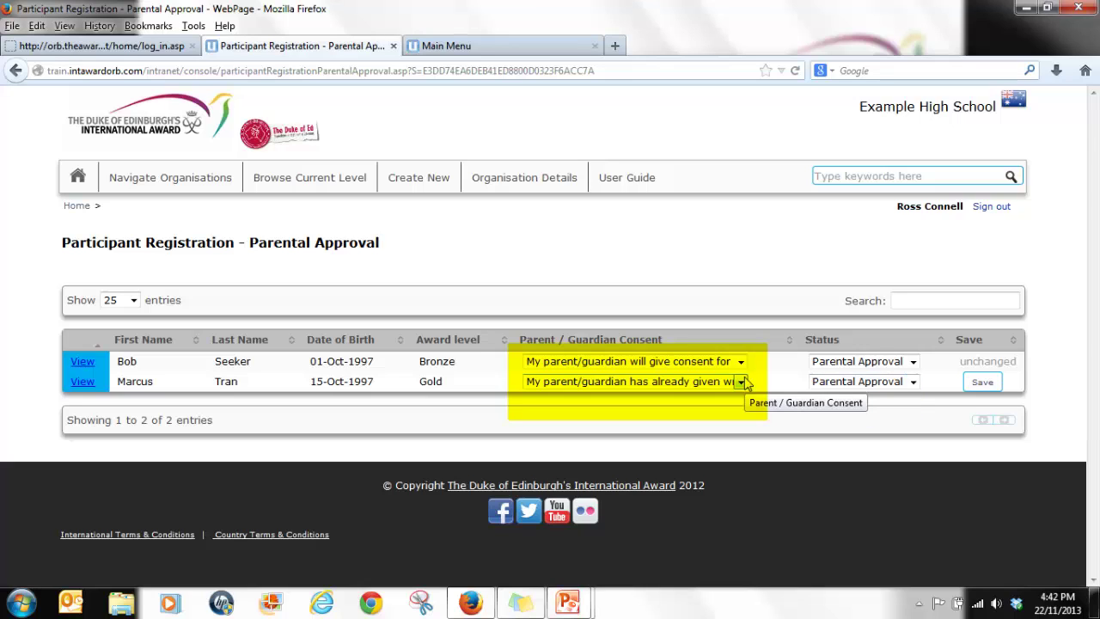
left_click(853, 382)
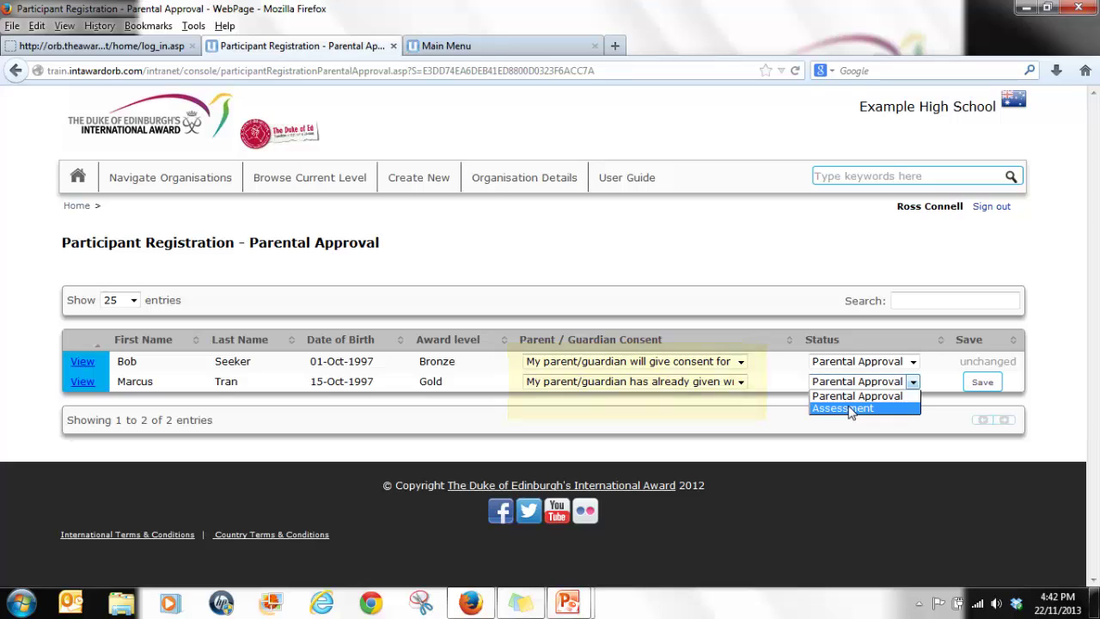
left_click(846, 408)
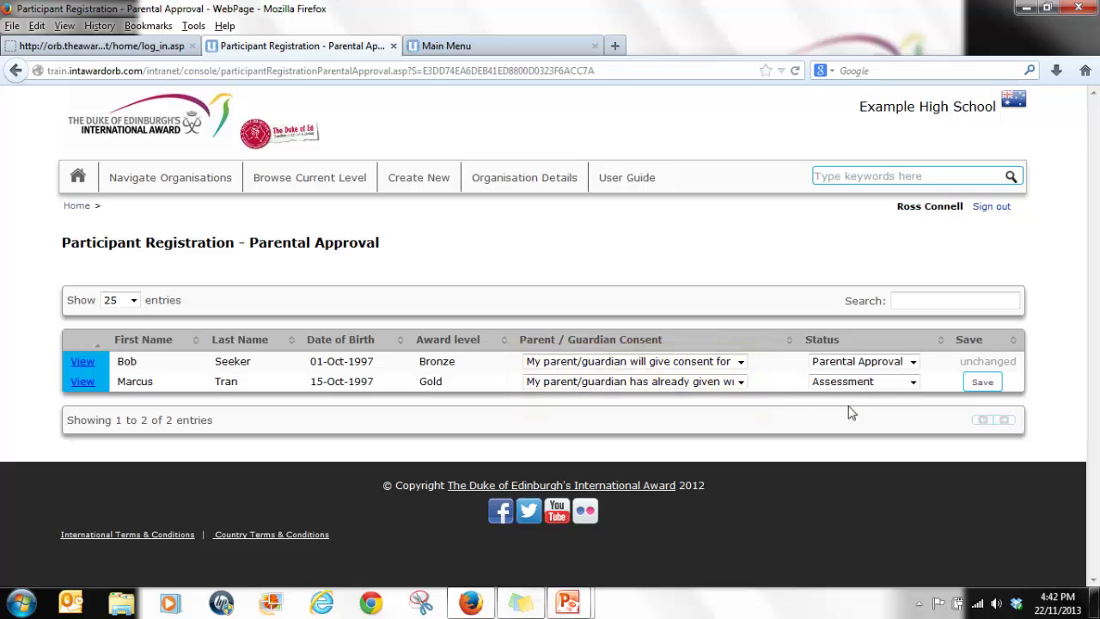
left_click(990, 386)
- Return to the home page and reopen the Participant Registration Assessment List
left_click(78, 177)
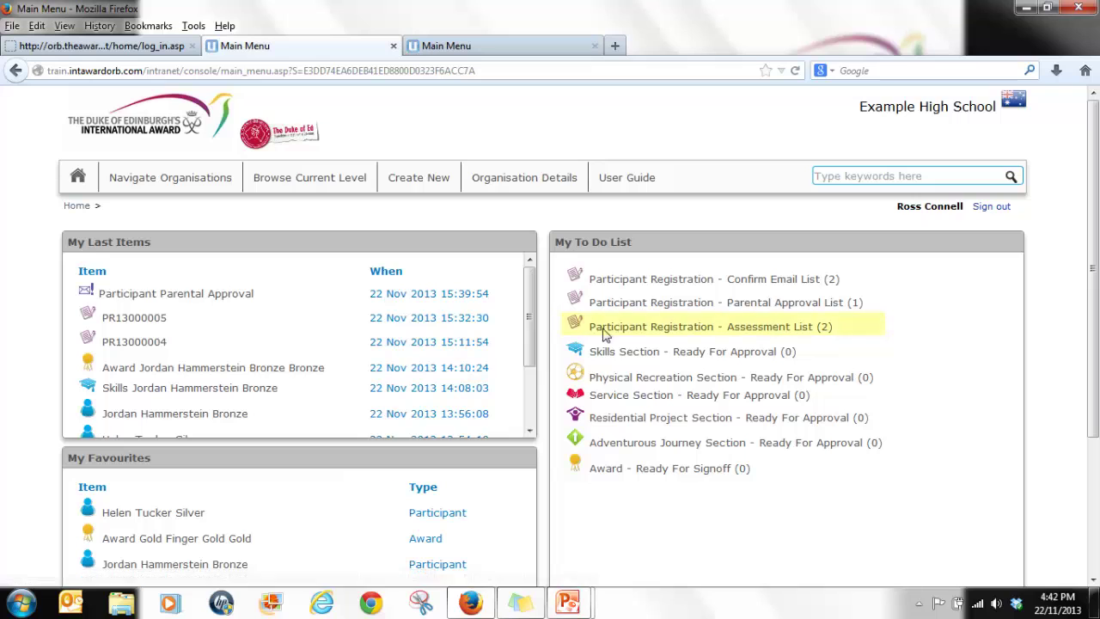
left_click(619, 328)
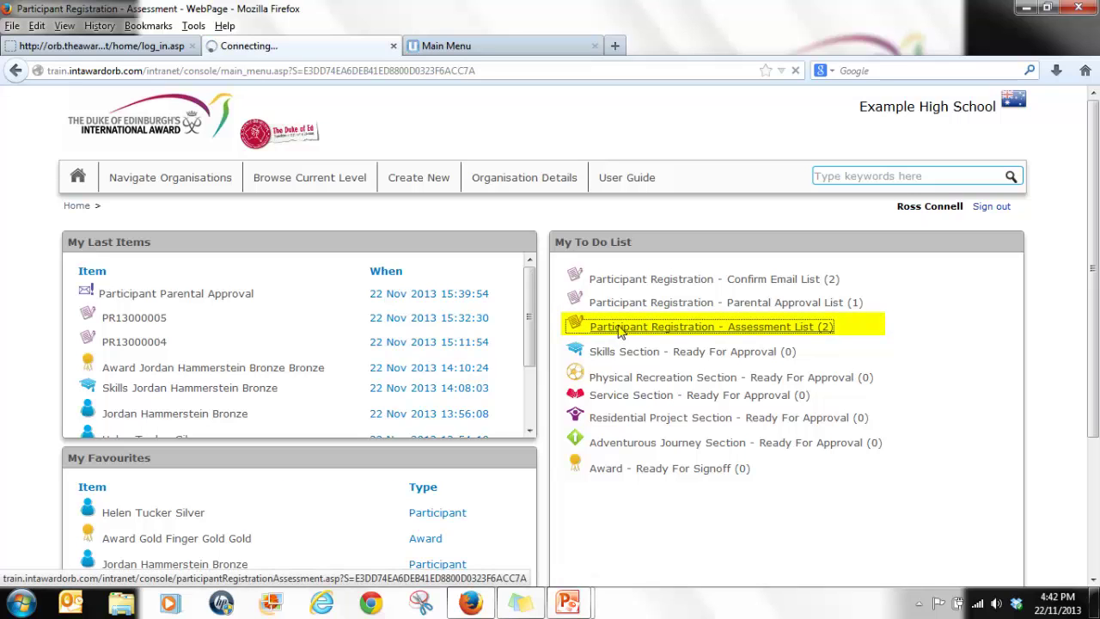